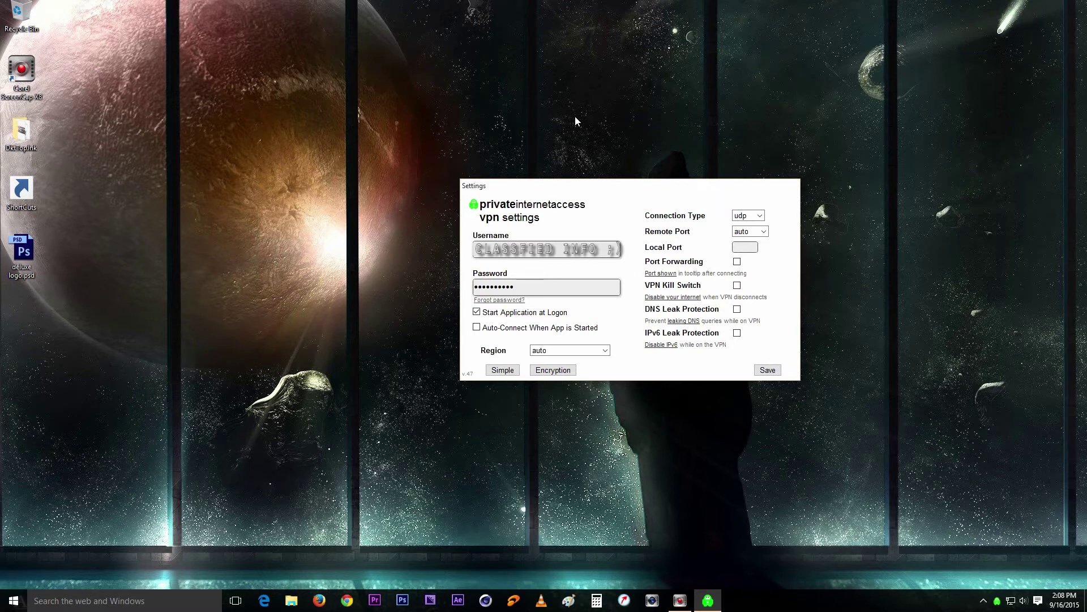
# - Save the PIA settings and bring up the tray icon's server connection menu
pyautogui.click(768, 370)
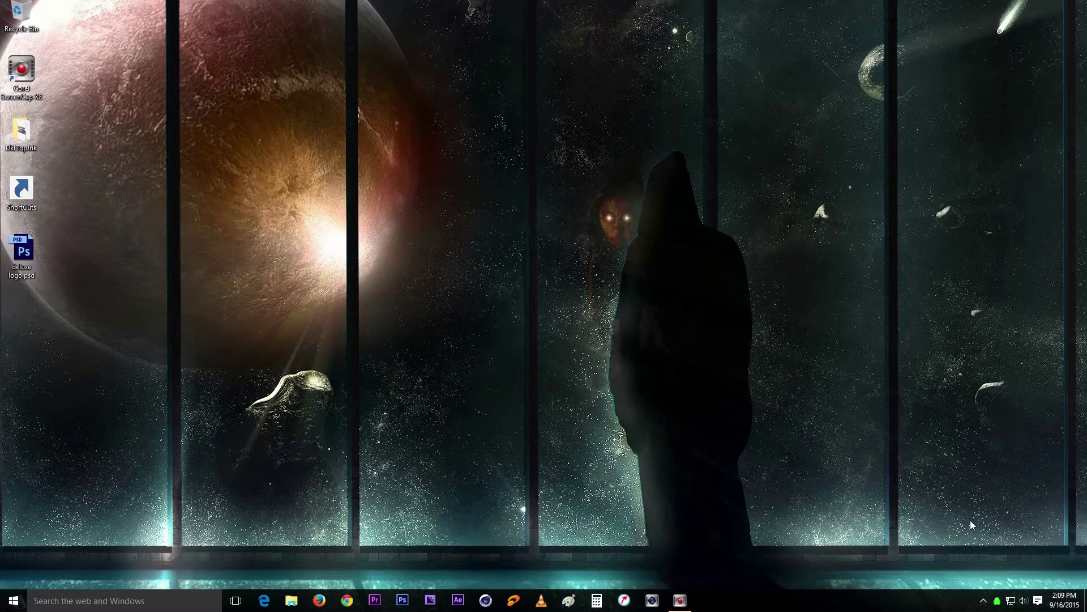
pyautogui.rightClick(998, 601)
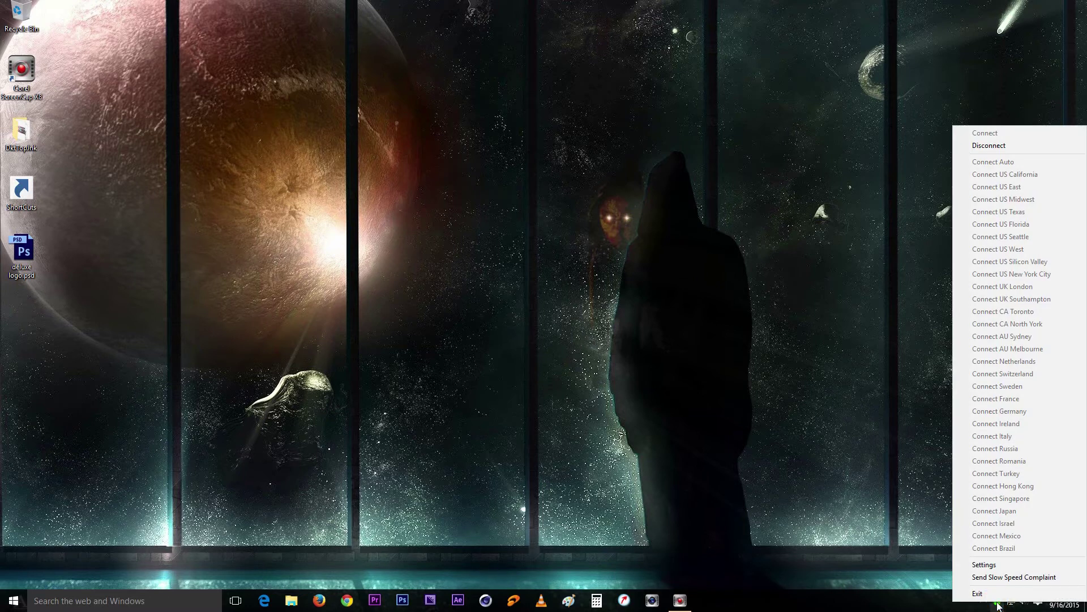
# - Reopen PIA Settings and show the Advanced options (connection type udp, remote port auto)
pyautogui.click(998, 565)
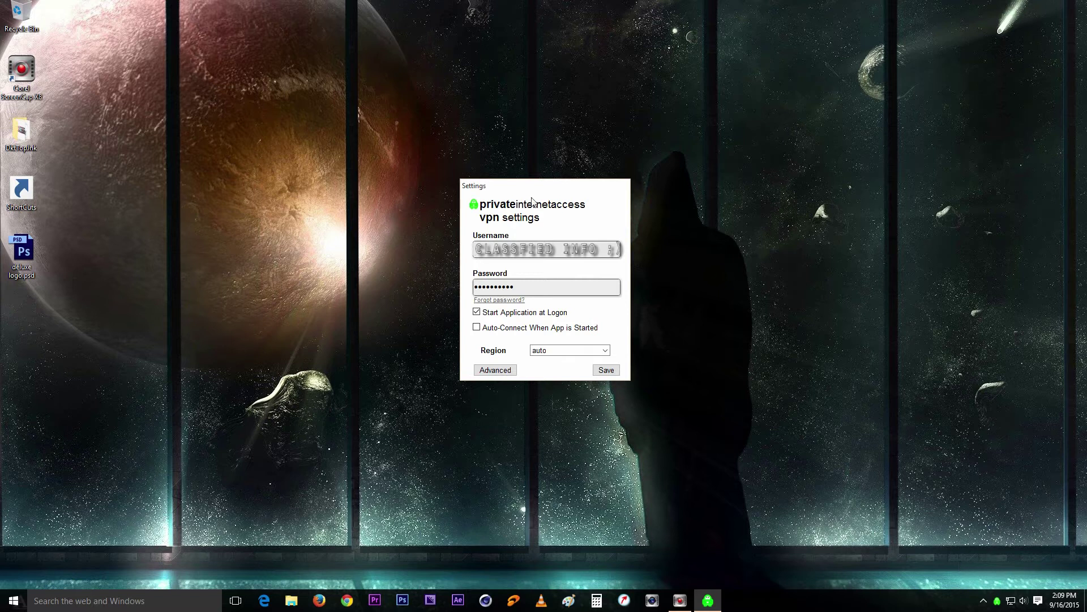
pyautogui.click(497, 370)
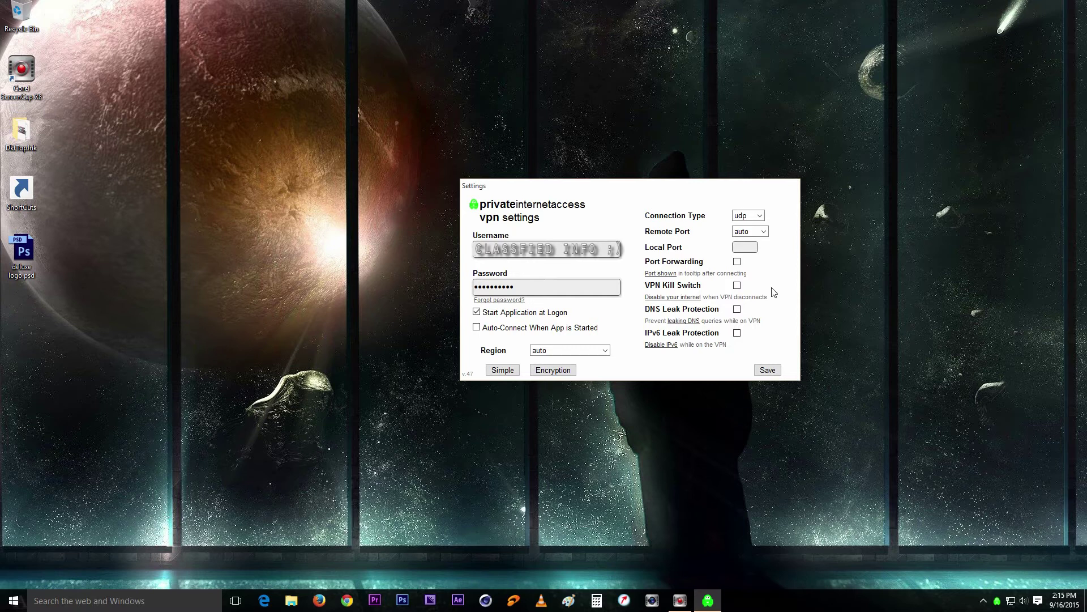
# - Tick VPN Kill Switch in the advanced settings, bringing up its confirmation warning
pyautogui.click(738, 285)
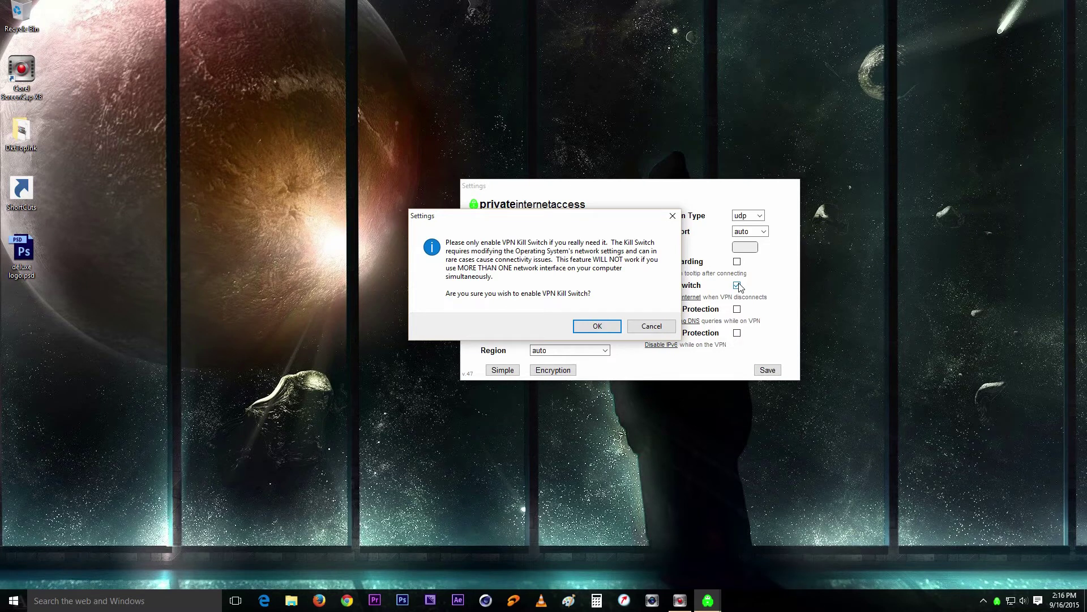
# - Confirm the Kill Switch warning and tick DNS Leak Protection
pyautogui.click(597, 326)
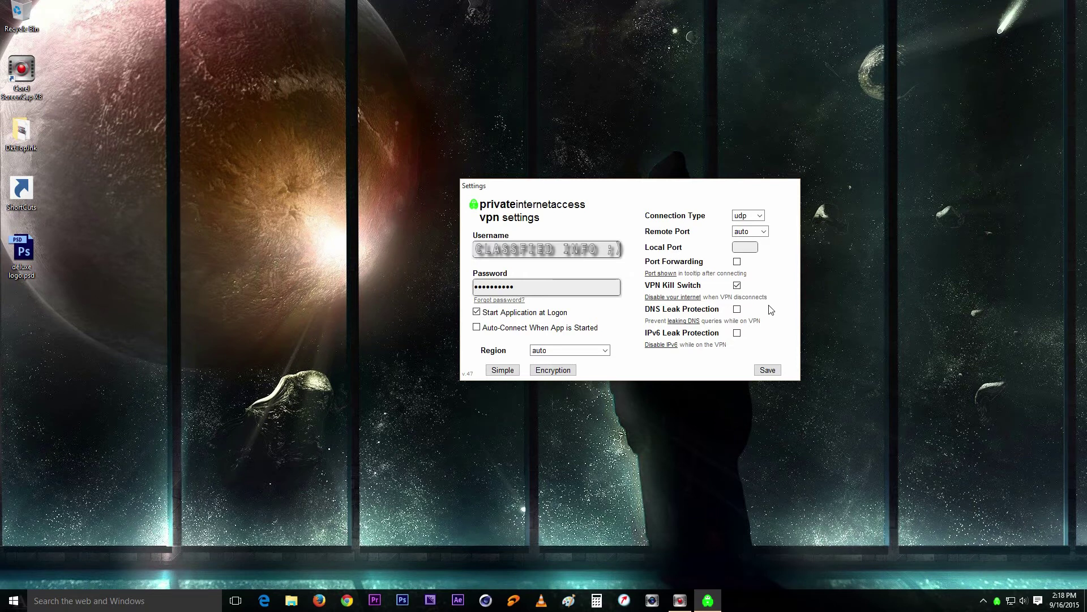
pyautogui.click(738, 310)
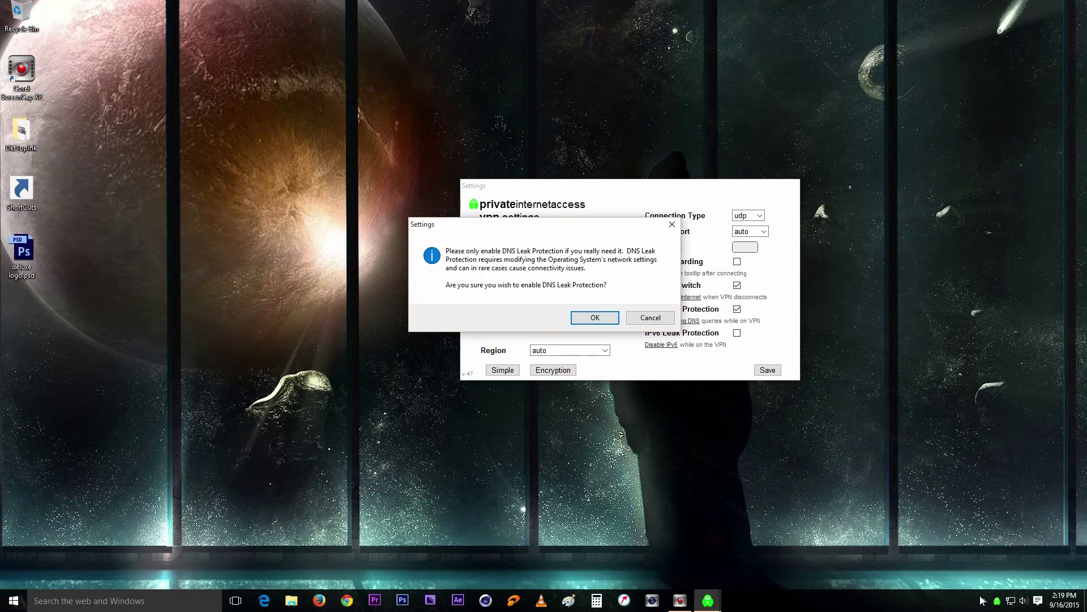
# - Show and dismiss the PIA tray connection menu, leaving the DNS Leak Protection warning pending
pyautogui.rightClick(997, 602)
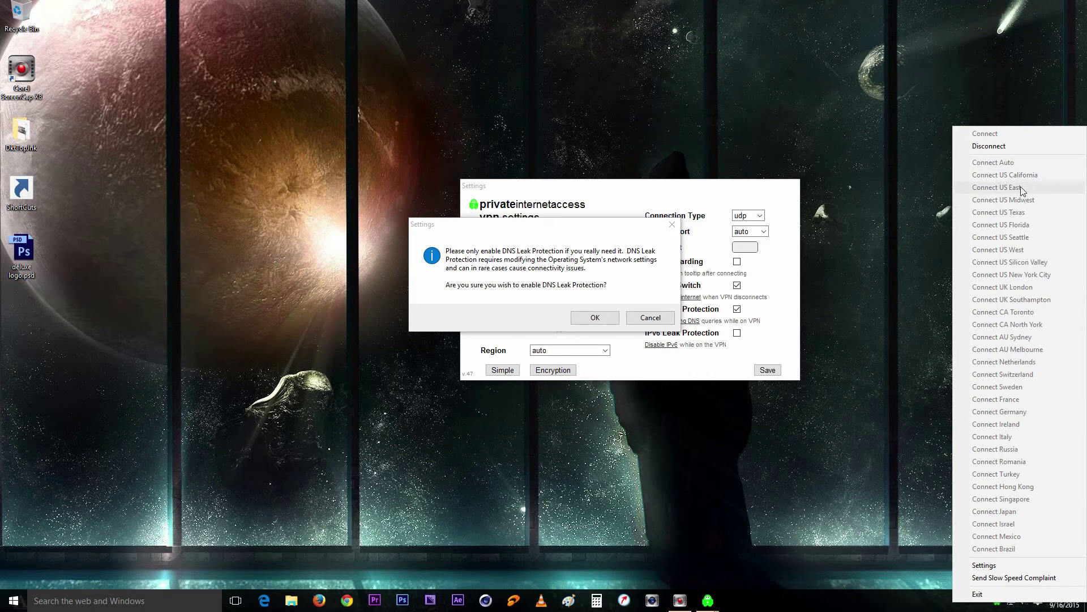
pyautogui.click(886, 264)
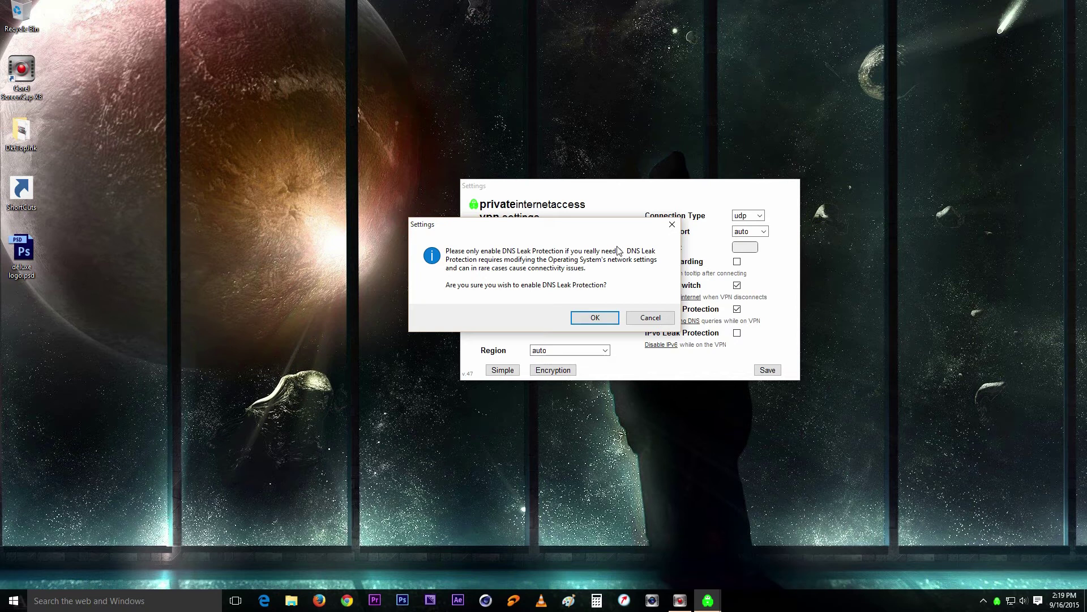
# - Confirm DNS Leak Protection and enable IPv6 Leak Protection alongside the Kill Switch
pyautogui.click(596, 318)
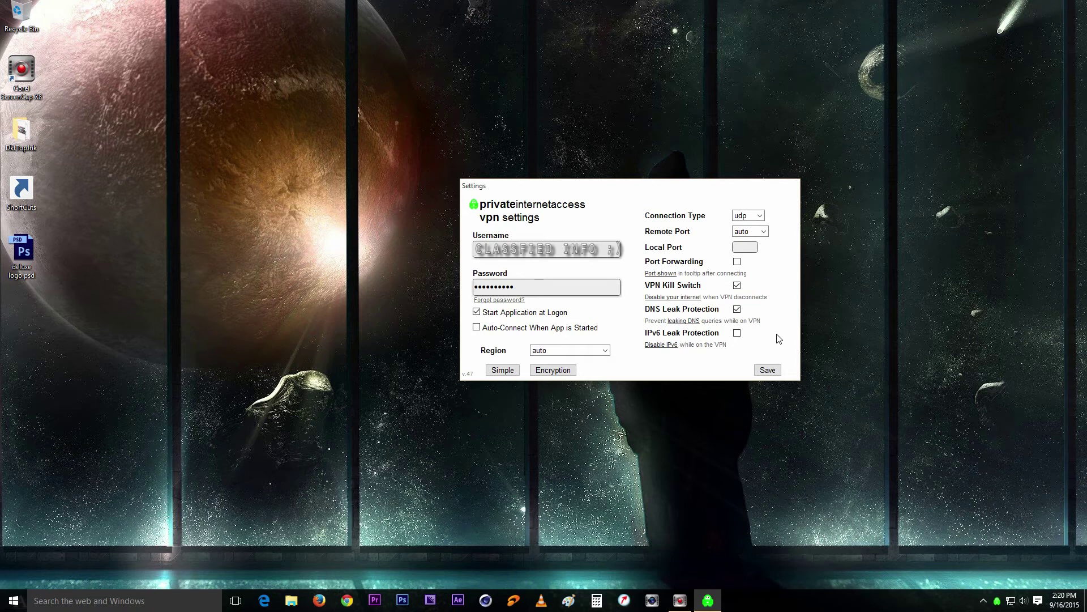
pyautogui.click(737, 333)
pyautogui.click(644, 334)
pyautogui.click(714, 192)
pyautogui.click(779, 372)
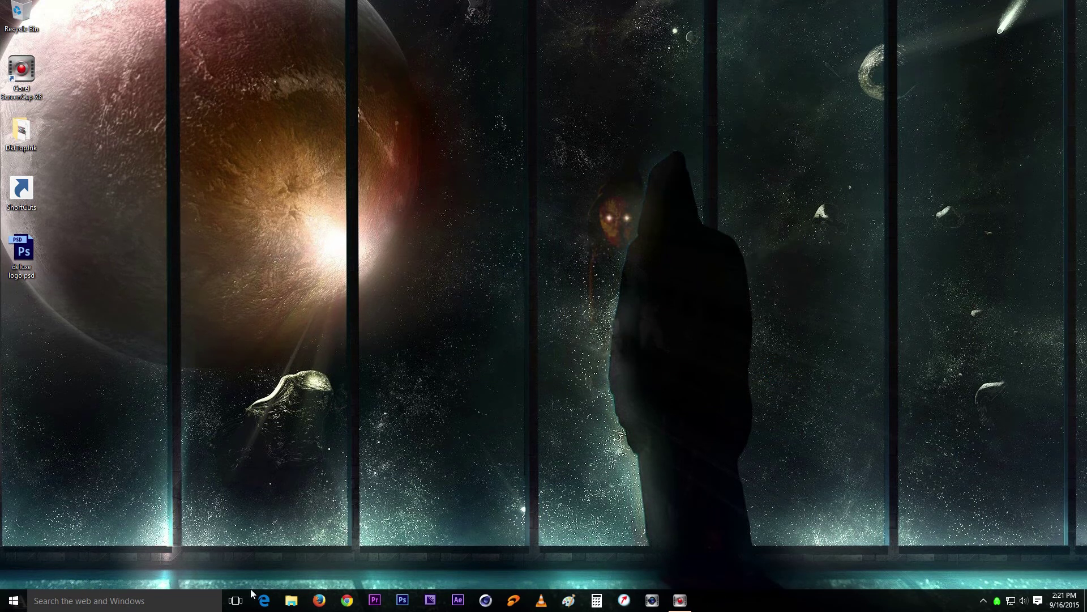
# - Launch Firefox from the taskbar to run the leak tests
pyautogui.click(319, 601)
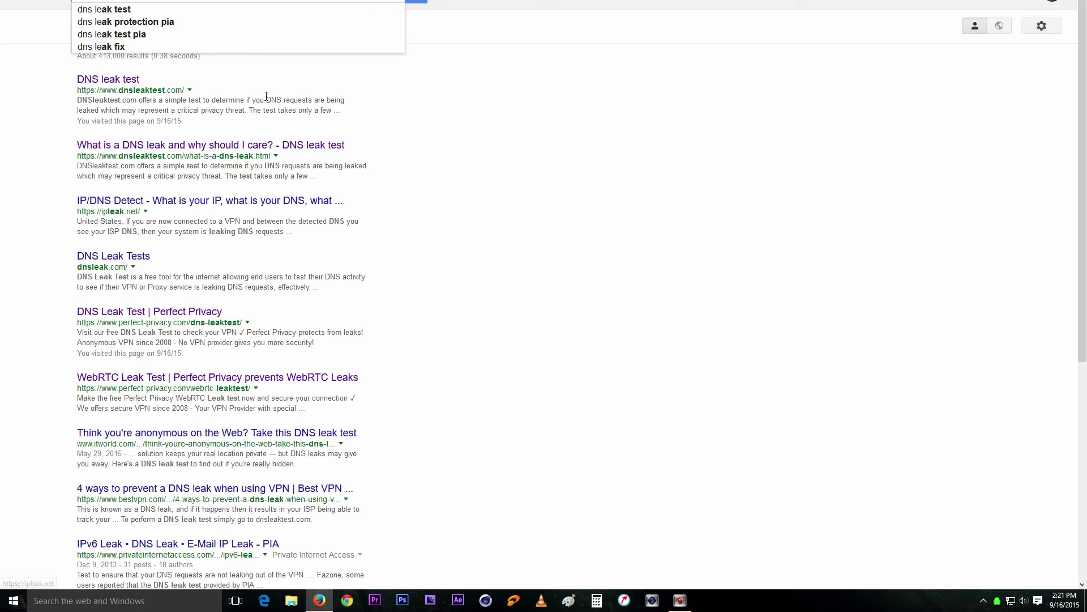
# - Open the DNS leak explanation and dnsleaktest.com home results in new tabs, then switch to them
pyautogui.click(272, 9)
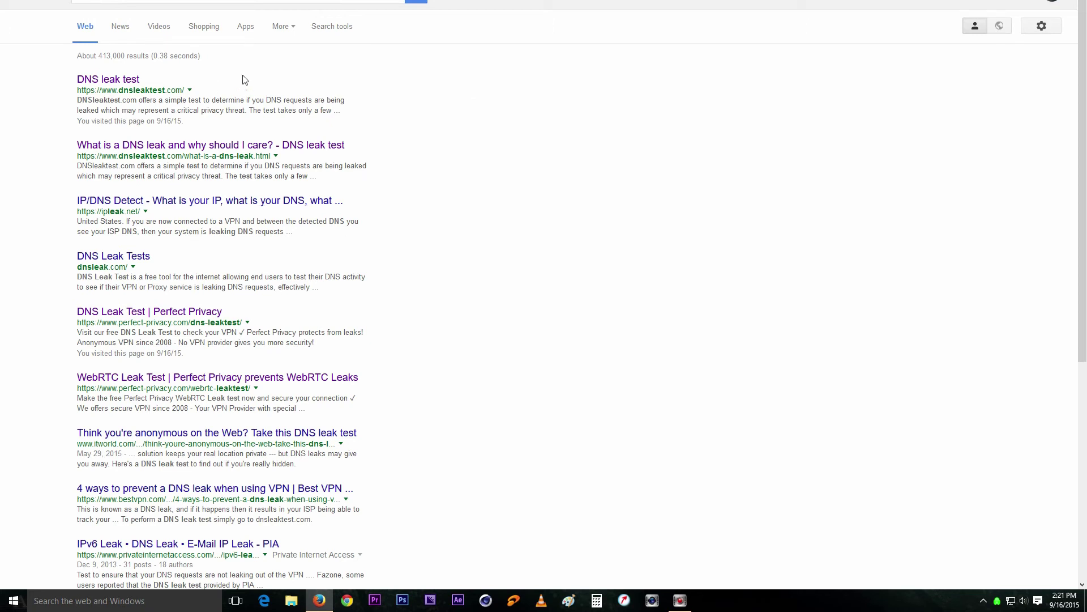
pyautogui.rightClick(215, 146)
pyautogui.click(240, 153)
pyautogui.rightClick(130, 79)
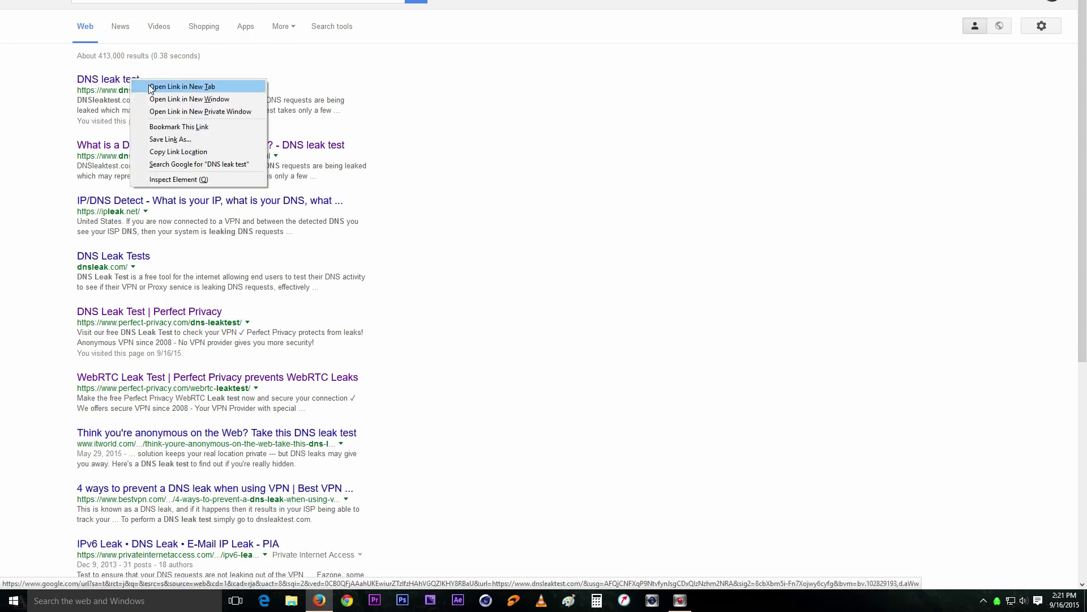
pyautogui.click(146, 86)
pyautogui.hotkey('ctrl', 'Tab')
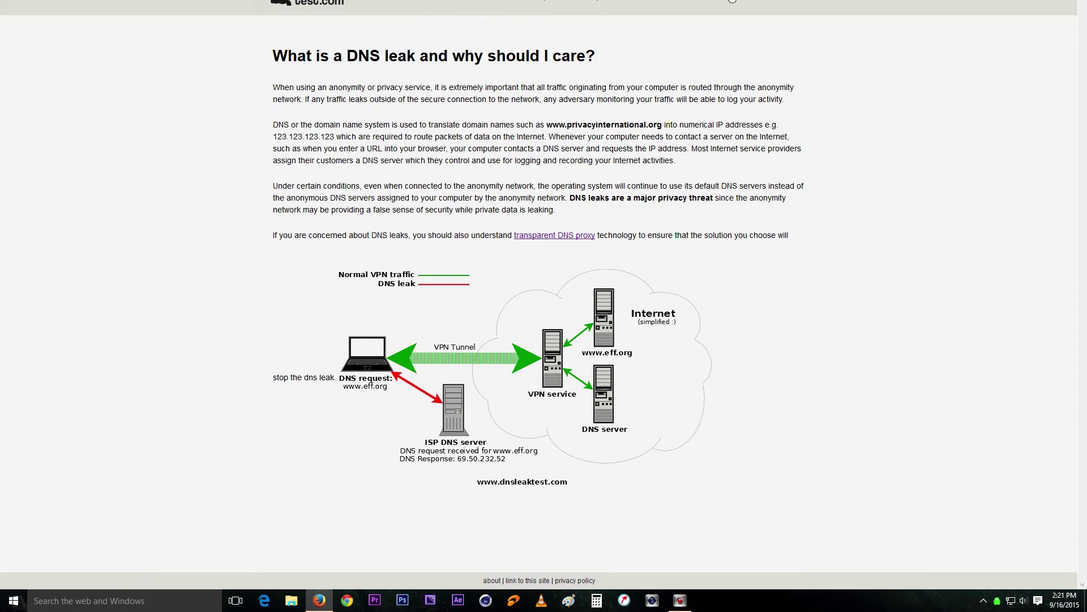
# - Run dnsleaktest.com's standard test (one server, 108.61.228.165, Choopa, LLC), then return to Google
pyautogui.click(517, 6)
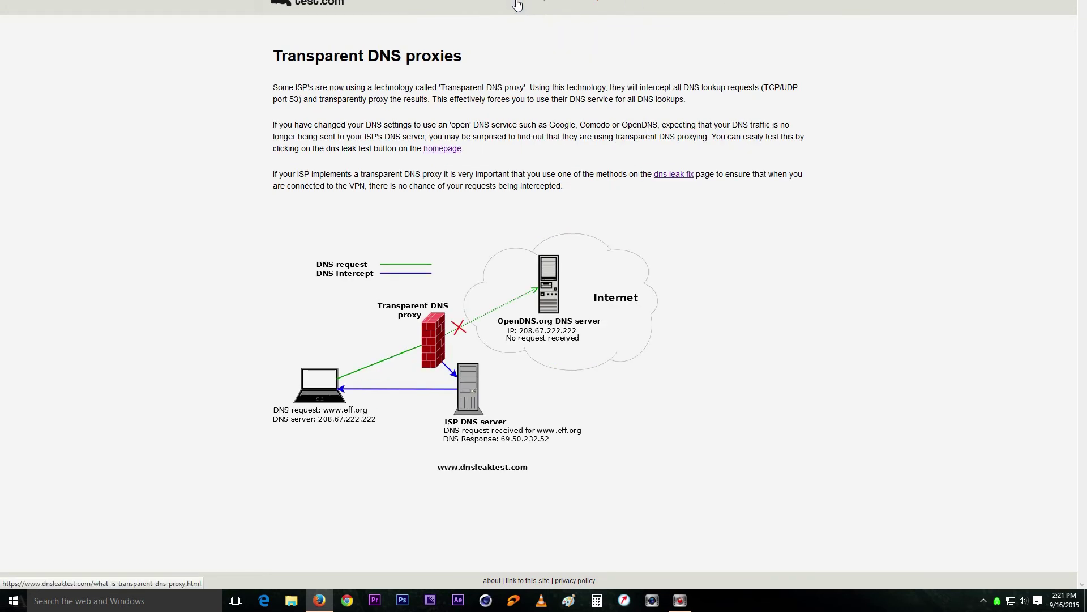
pyautogui.click(403, 5)
pyautogui.click(309, 3)
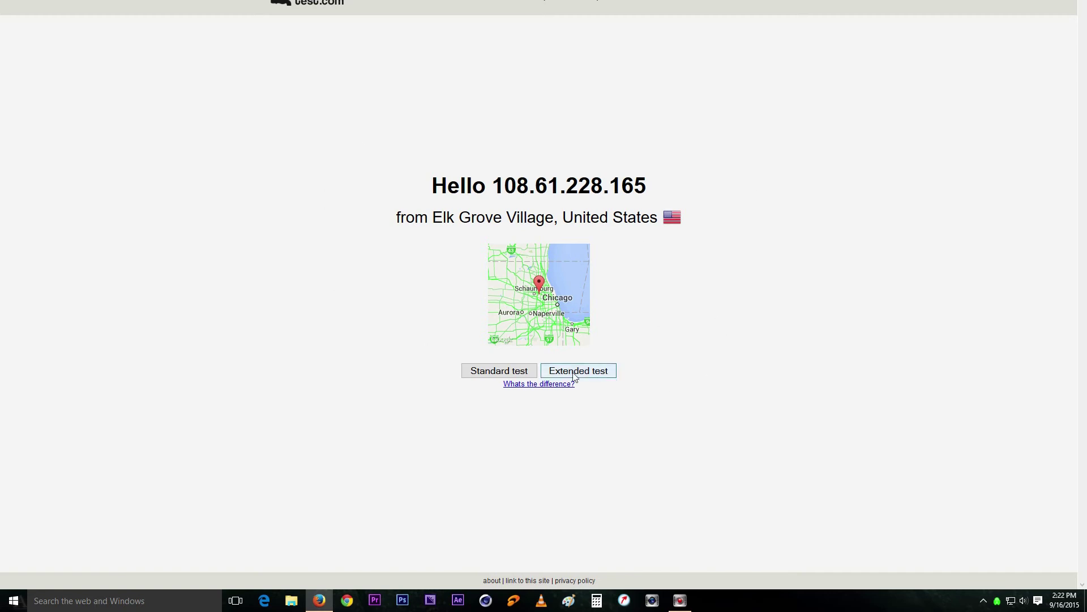
pyautogui.click(513, 371)
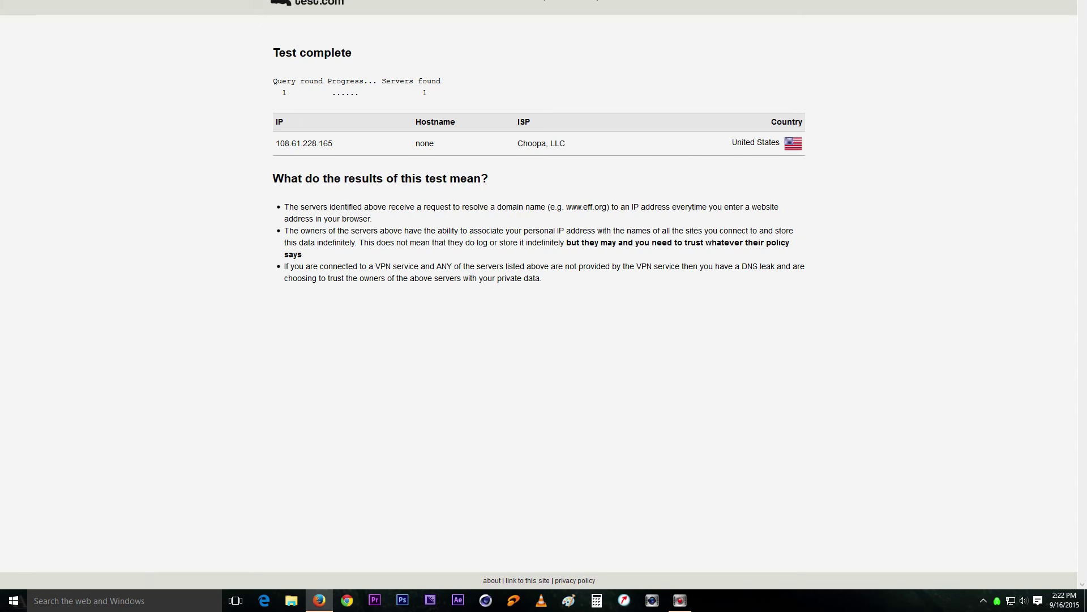
pyautogui.hotkey('alt', 'Left')
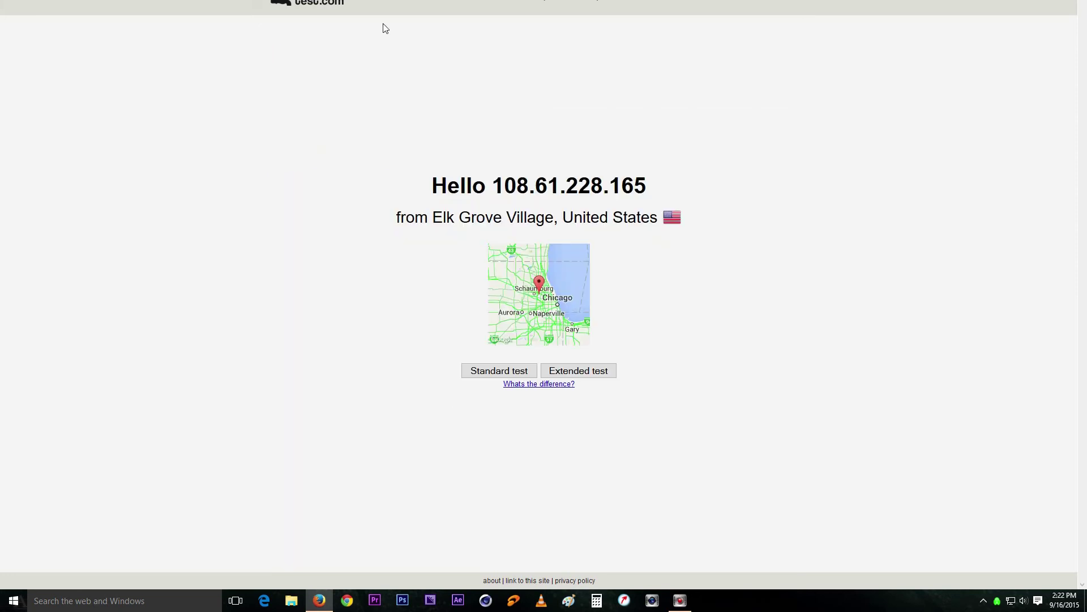
pyautogui.hotkey('alt', 'Left')
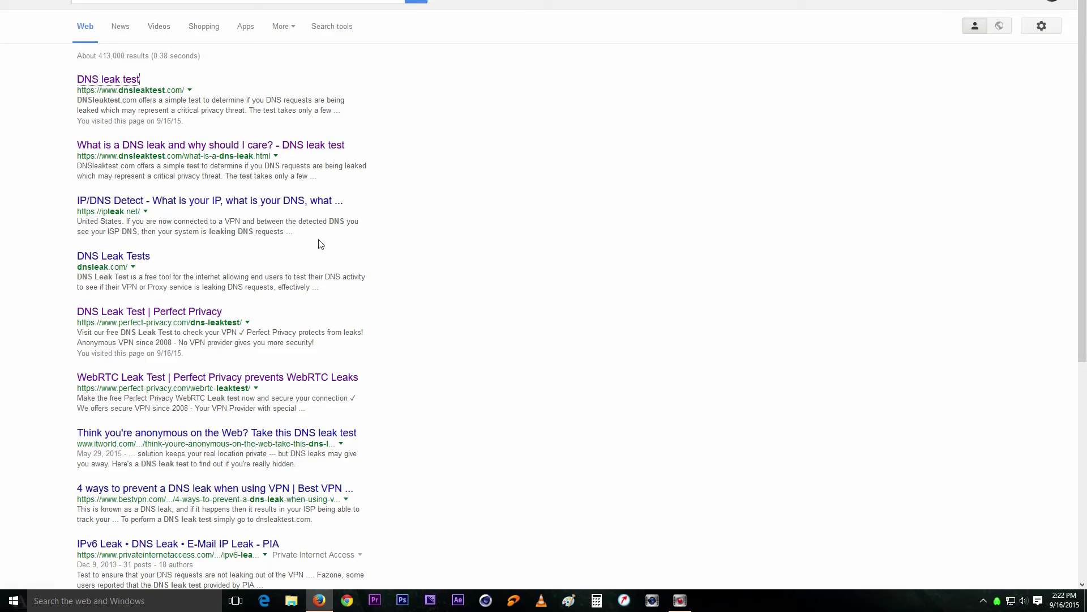
# - Open the Perfect Privacy DNS Leaktest result, listing only 108.61.228.165 in the US
pyautogui.rightClick(162, 319)
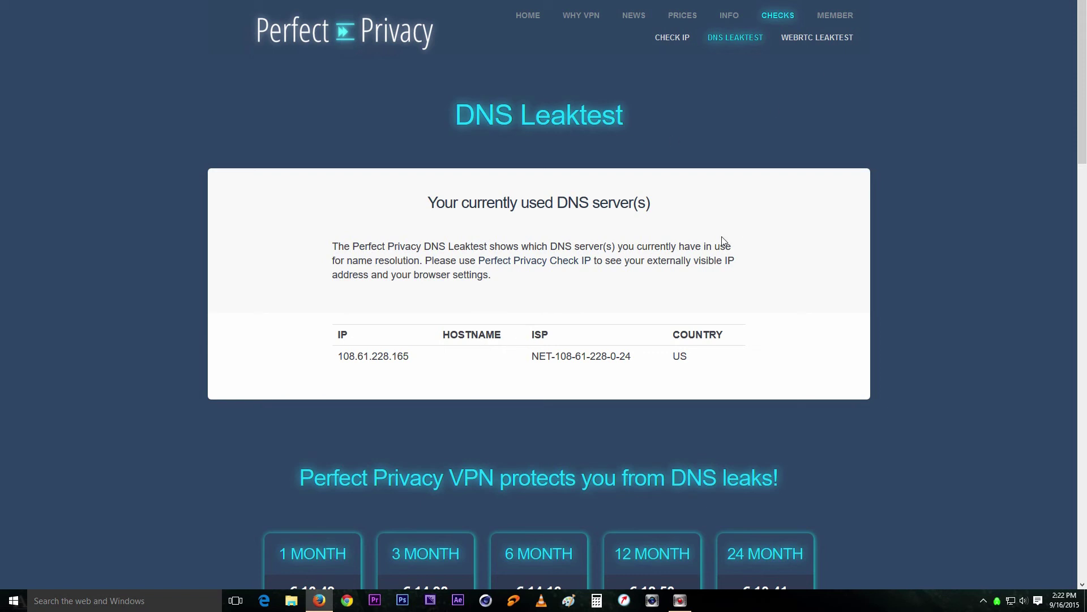
# - Run the WebRTC leak test and review results: public IP 108.61.228.165, local 192.168.2.10 and 10.104.1.6
pyautogui.click(839, 38)
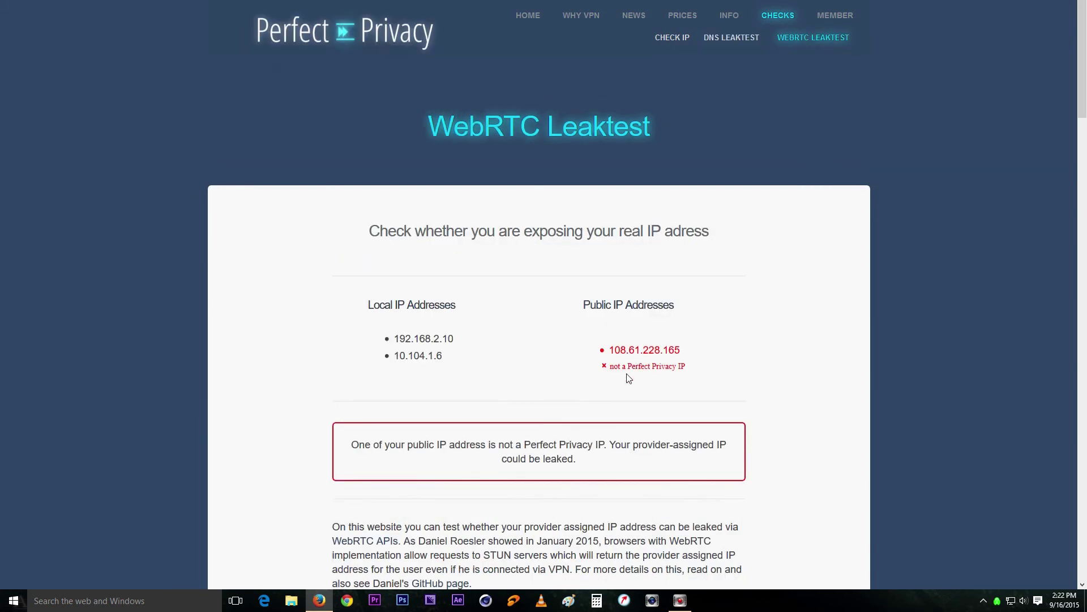
pyautogui.scroll(-3, 517, 372)
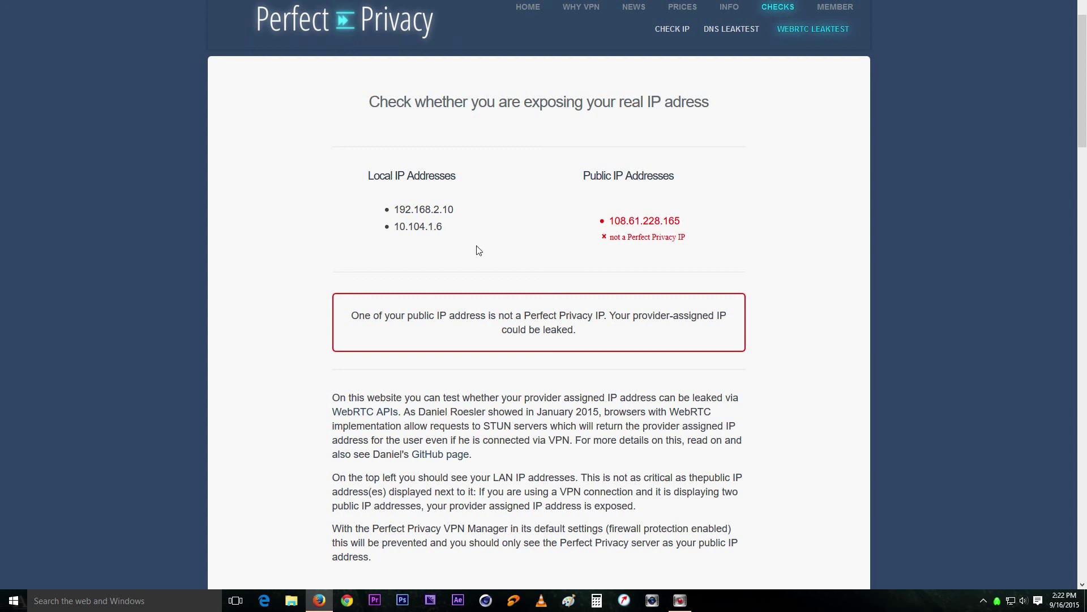
pyautogui.scroll(-5, 845, 298)
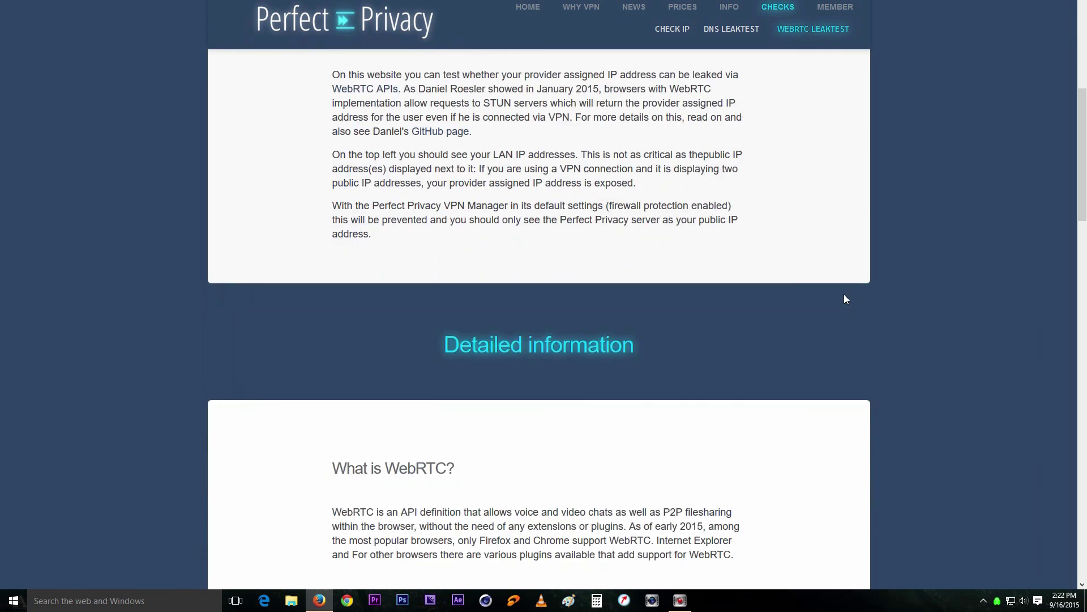
pyautogui.scroll(-6, 845, 298)
pyautogui.scroll(6, 845, 297)
pyautogui.scroll(6, 844, 299)
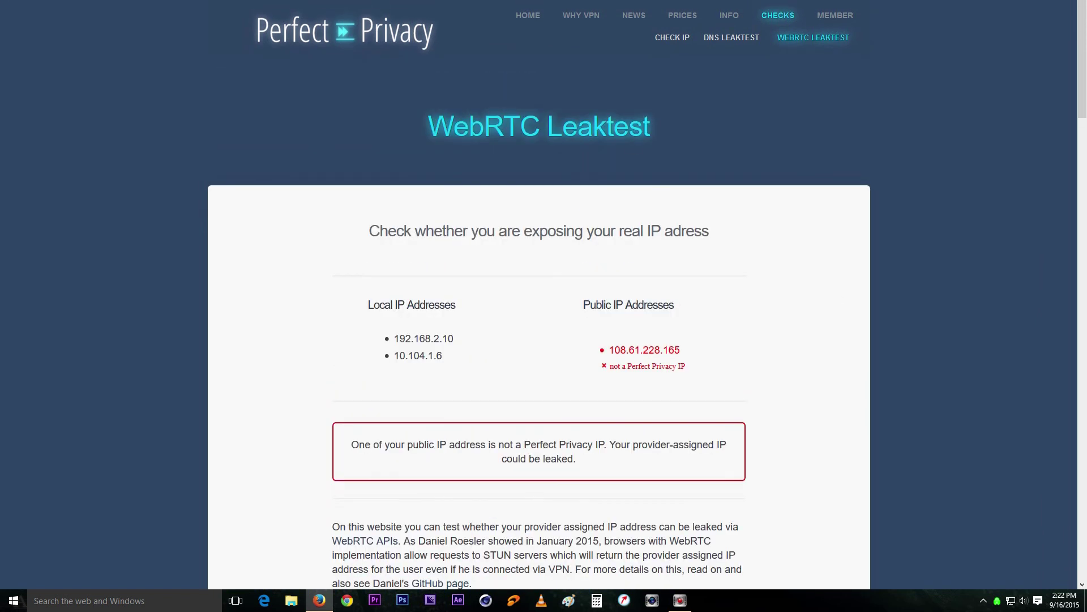
# - Close Firefox with Alt+F4 and confirm closing both open tabs
pyautogui.hotkey('alt', 'F4')
pyautogui.click(520, 280)
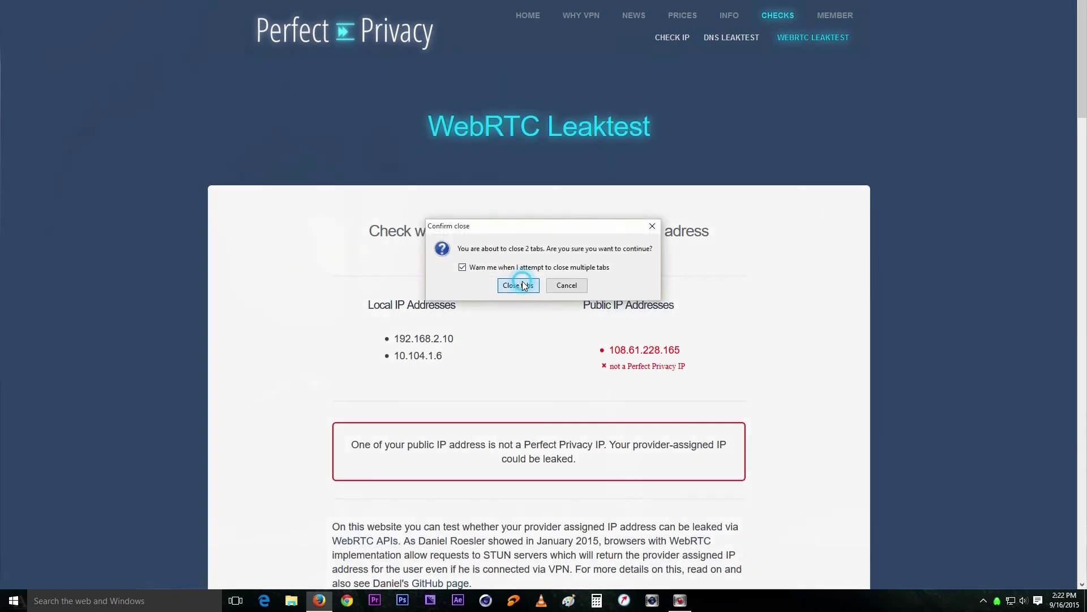